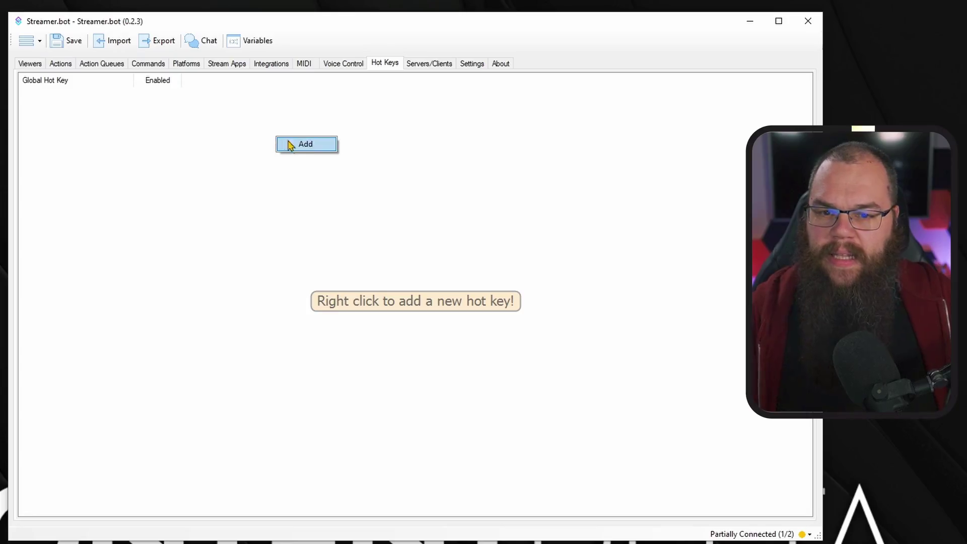
- Add a new global hot key on Numpad 9 with the Ctrl and Alt modifiers
{"action": "left_click", "coordinate": [290, 145]}
{"action": "left_click", "coordinate": [380, 249]}
{"action": "scroll", "coordinate": [394, 280], "scroll_direction": "down", "scroll_amount": 12}
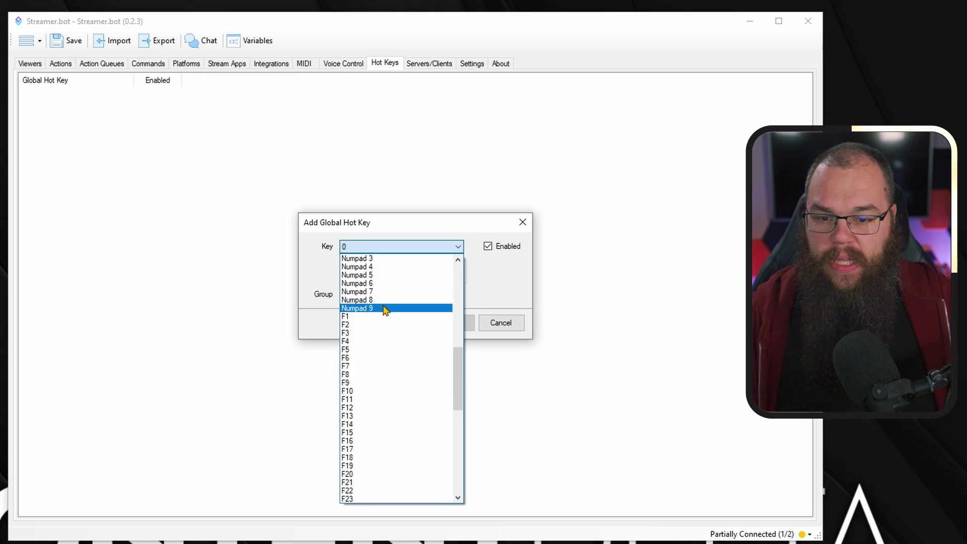
{"action": "left_click", "coordinate": [384, 308]}
{"action": "left_click", "coordinate": [358, 274]}
{"action": "left_click", "coordinate": [378, 276]}
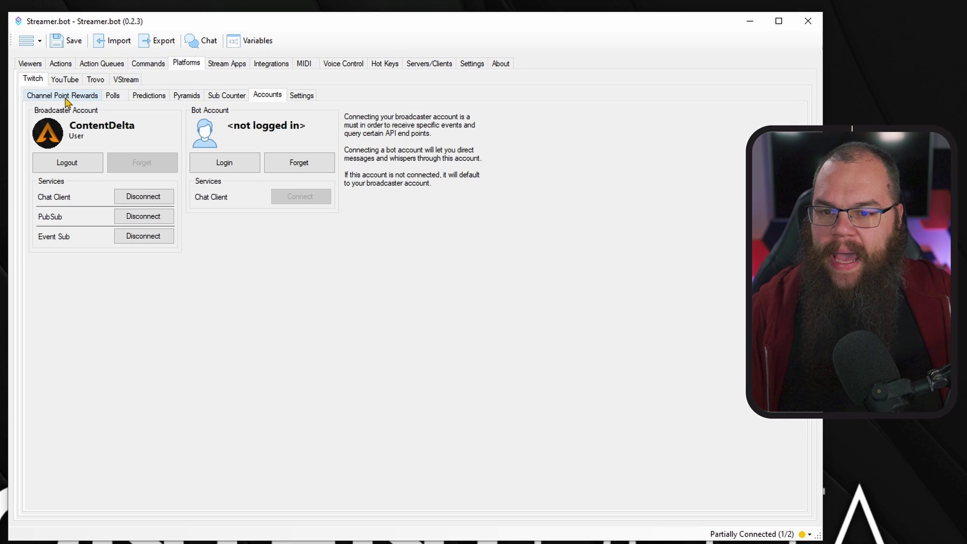
- Show the Twitch Channel Point Rewards list
{"action": "left_click", "coordinate": [65, 97]}
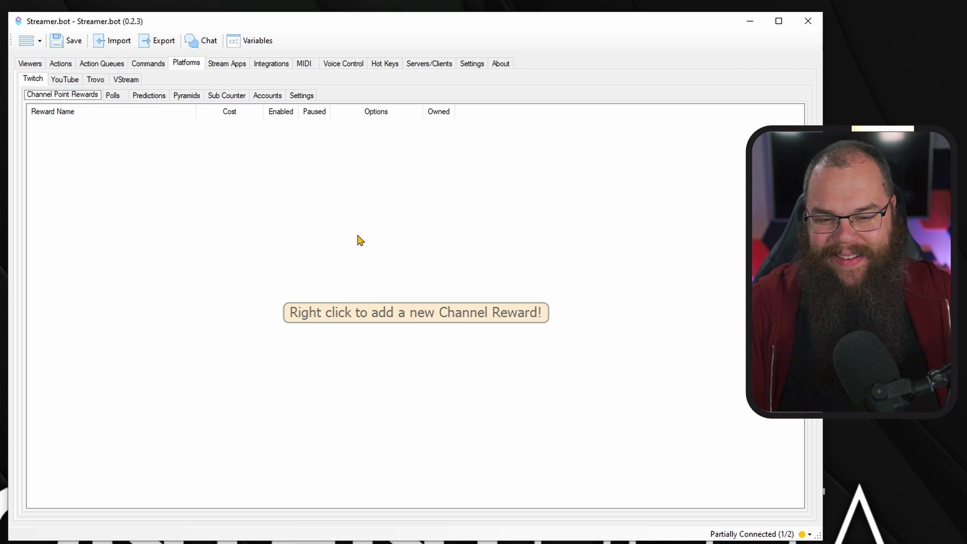
- Create a channel reward titled 'Name' that requires viewer input, adjusting its per-stream limit, and save it
{"action": "right_click", "coordinate": [242, 240]}
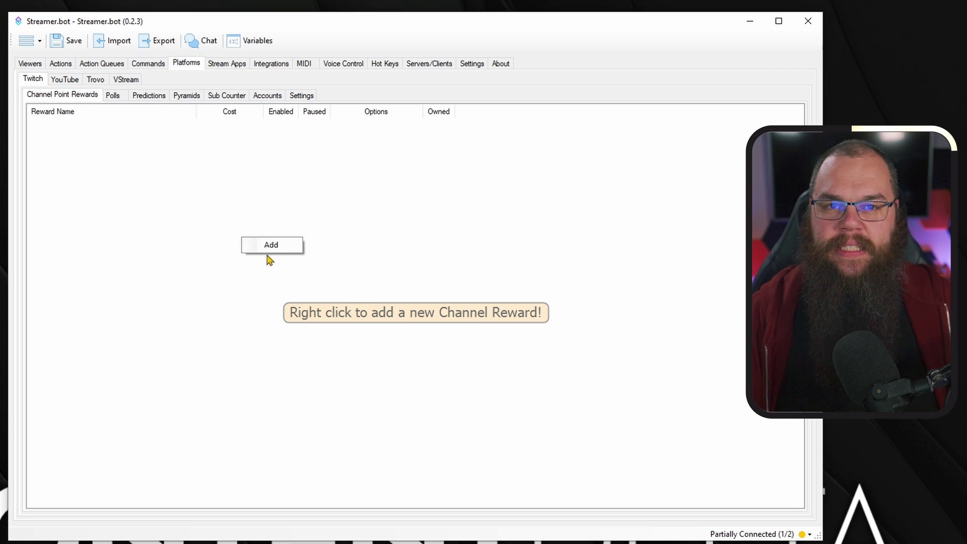
{"action": "left_click", "coordinate": [270, 246]}
{"action": "left_click", "coordinate": [414, 173]}
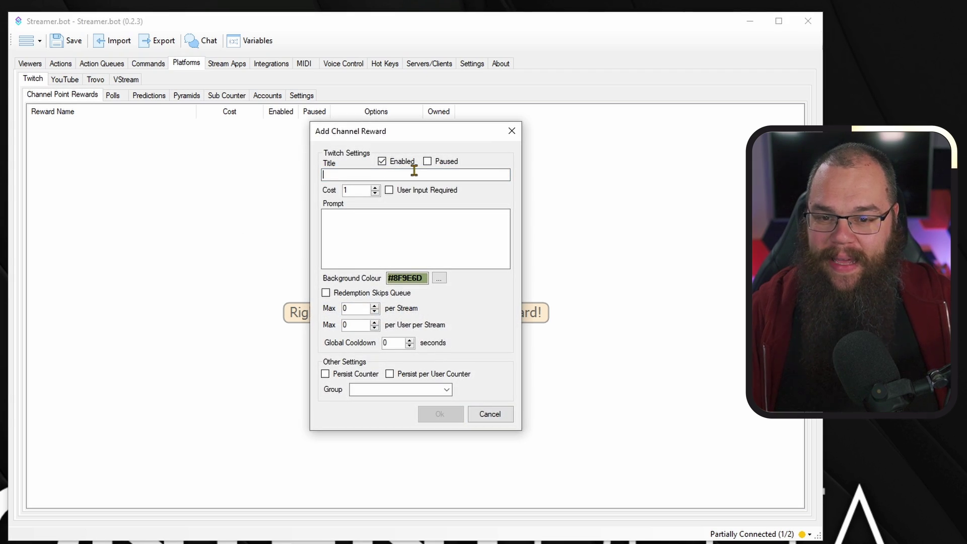
{"action": "type", "text": "Name"}
{"action": "left_click", "coordinate": [424, 228]}
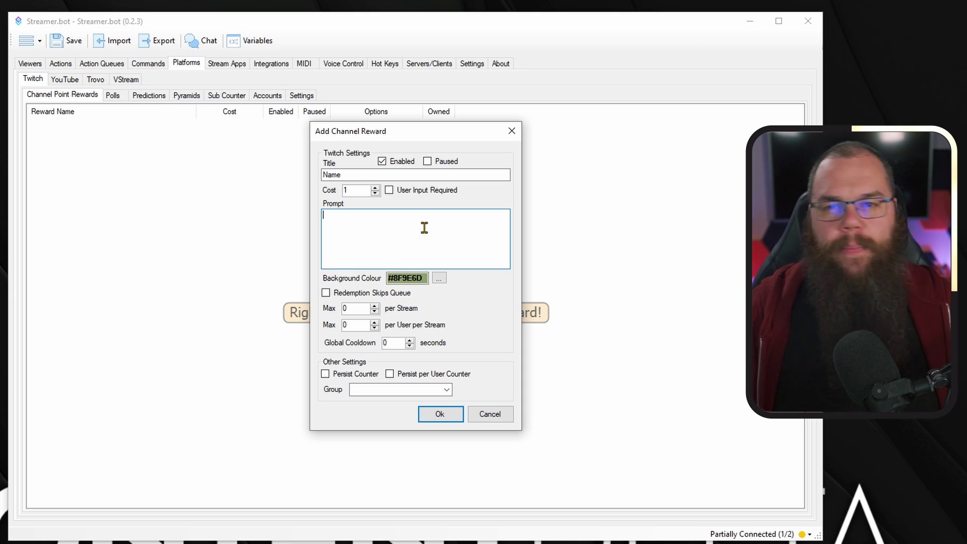
{"action": "left_click", "coordinate": [403, 194]}
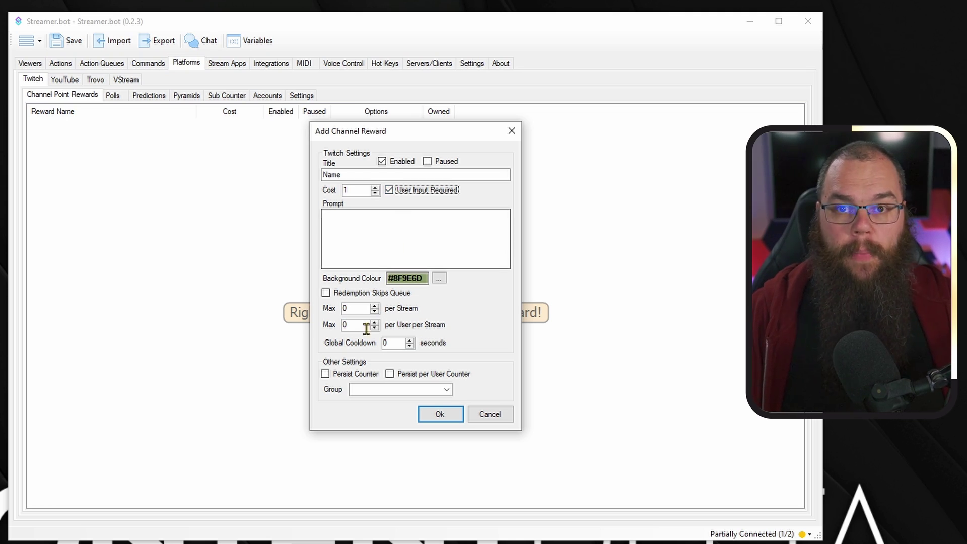
{"action": "left_click", "coordinate": [357, 309]}
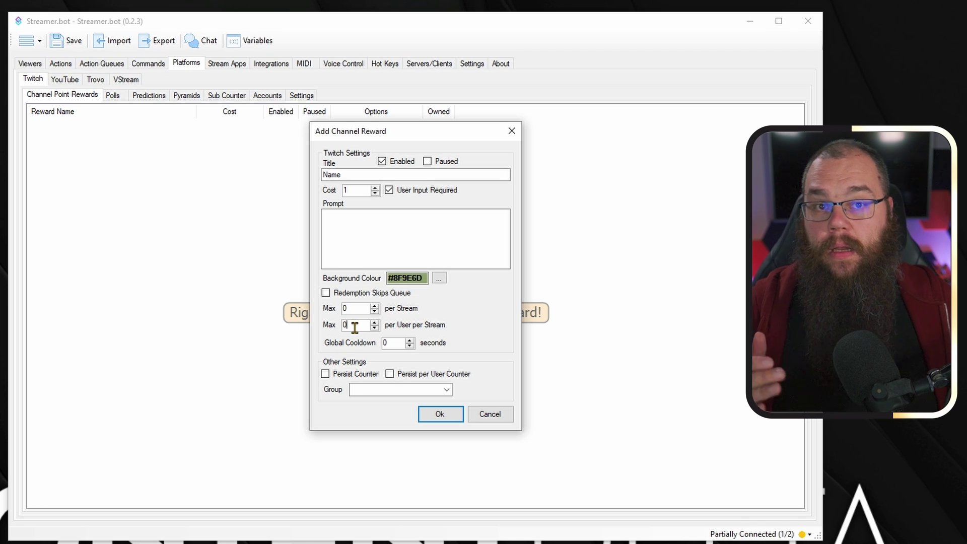
{"action": "left_click", "coordinate": [440, 416]}
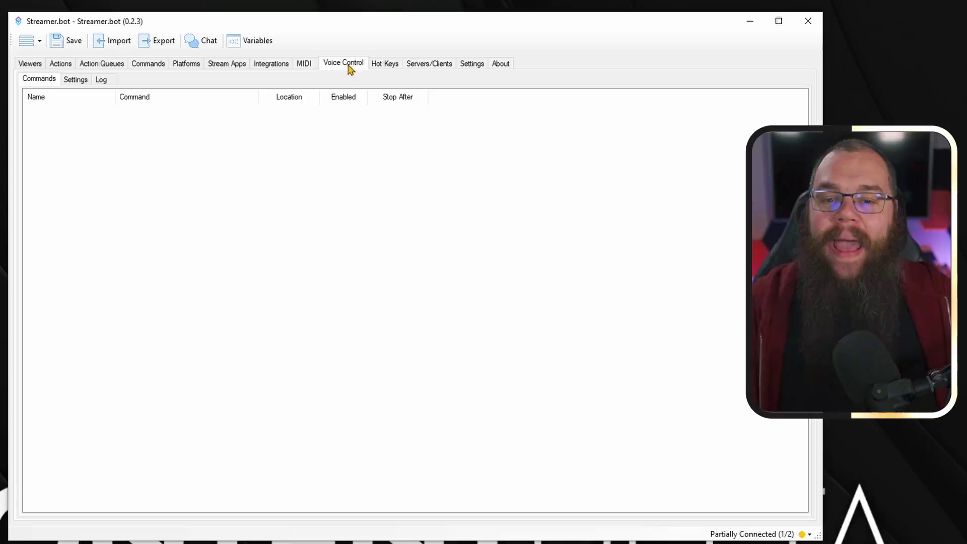
- Make voice control auto-start listening using the DLZ Creator 1-2 audio input
{"action": "right_click", "coordinate": [257, 155]}
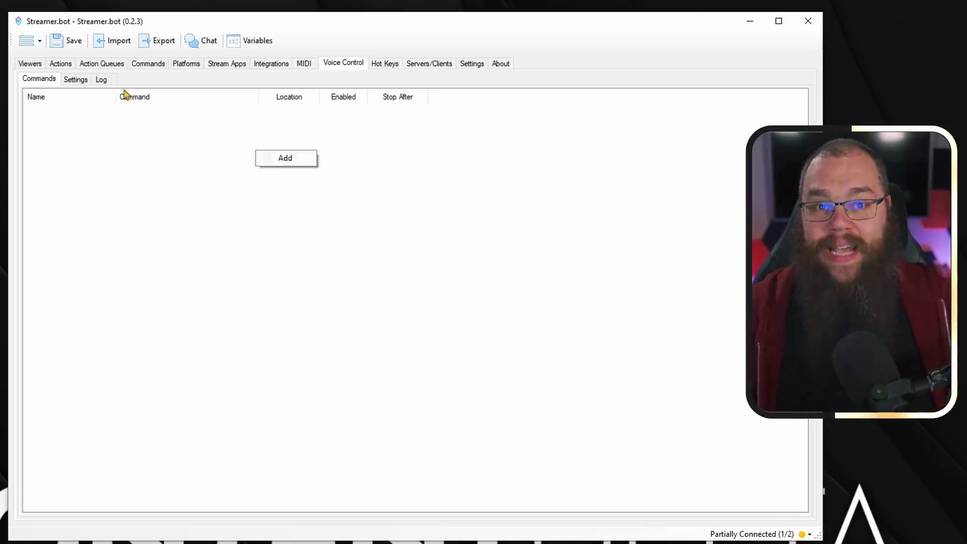
{"action": "left_click", "coordinate": [77, 79]}
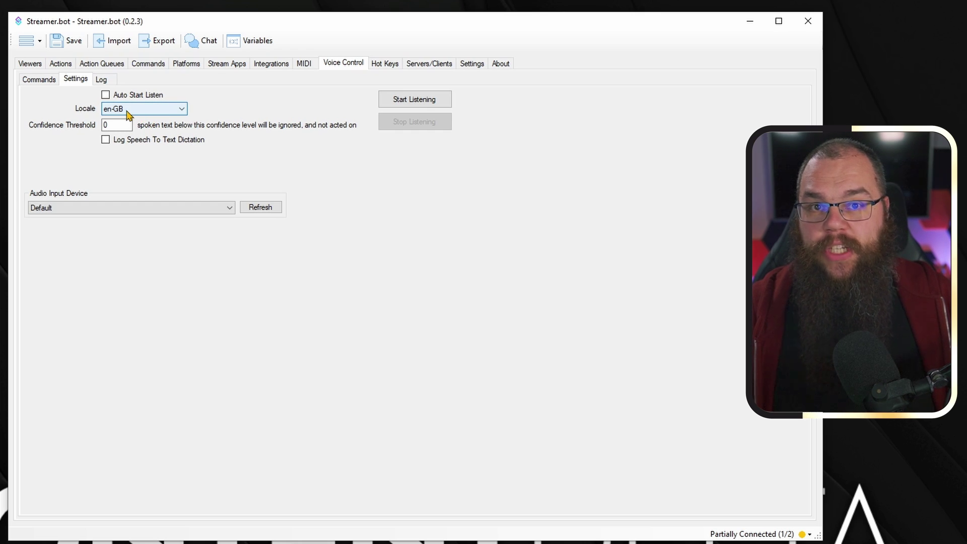
{"action": "left_click", "coordinate": [105, 95]}
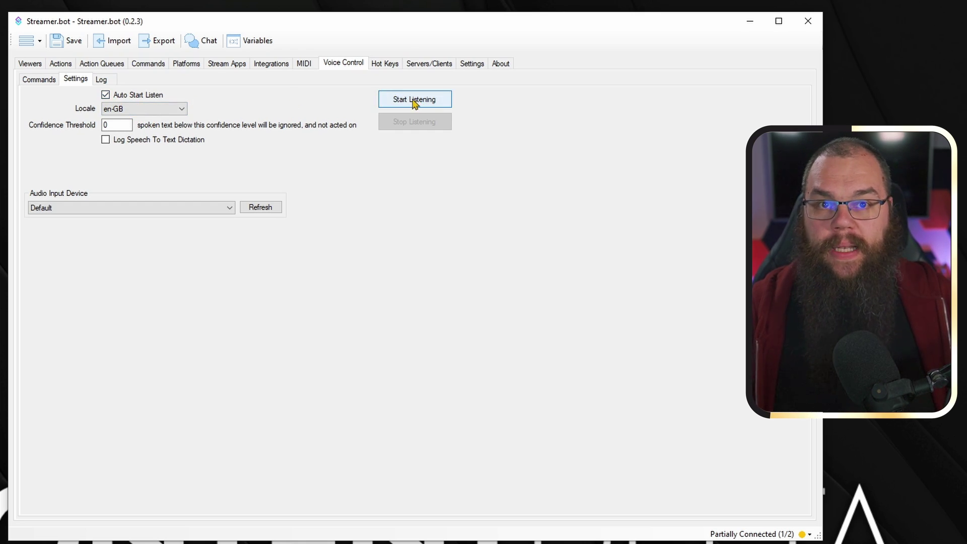
{"action": "left_click", "coordinate": [146, 208]}
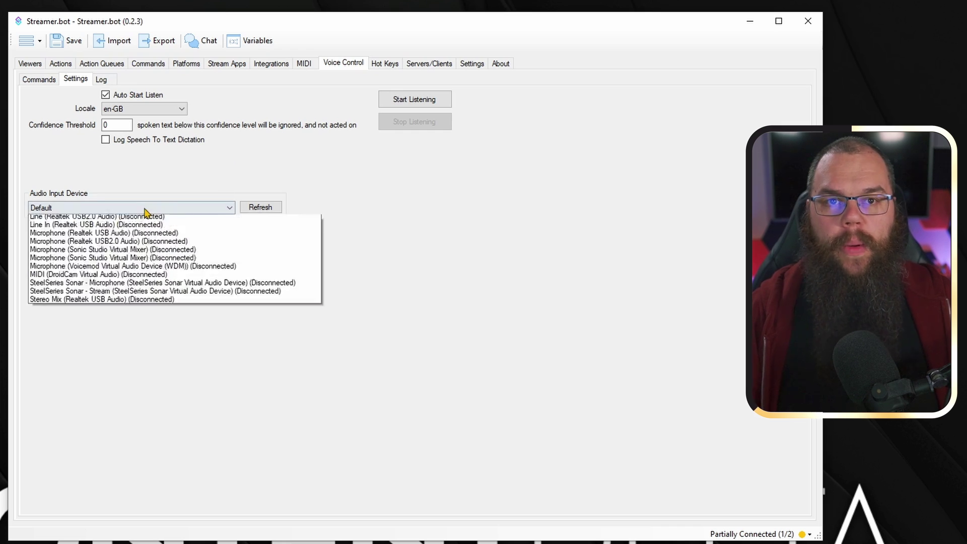
{"action": "left_click", "coordinate": [154, 245]}
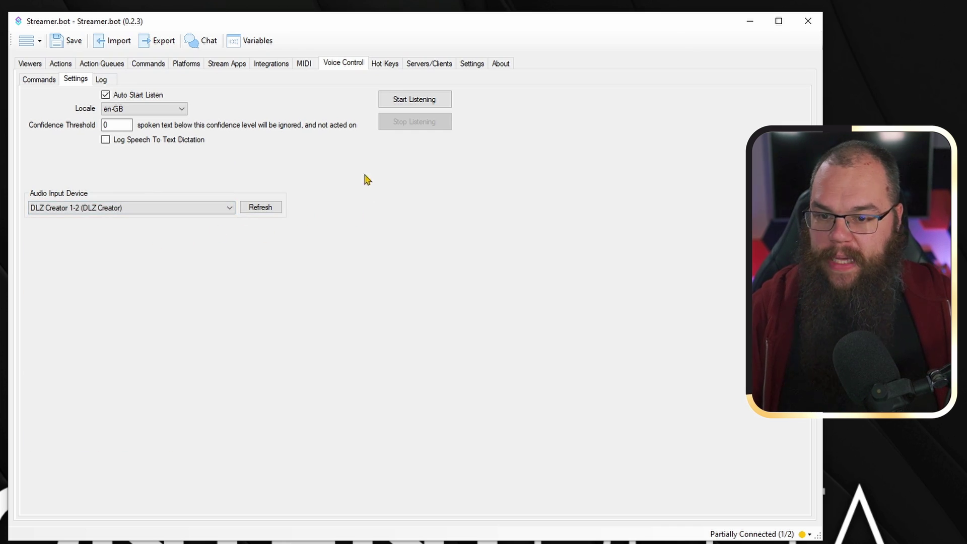
- Start voice recognition listening and check the recognition log
{"action": "left_click", "coordinate": [414, 103]}
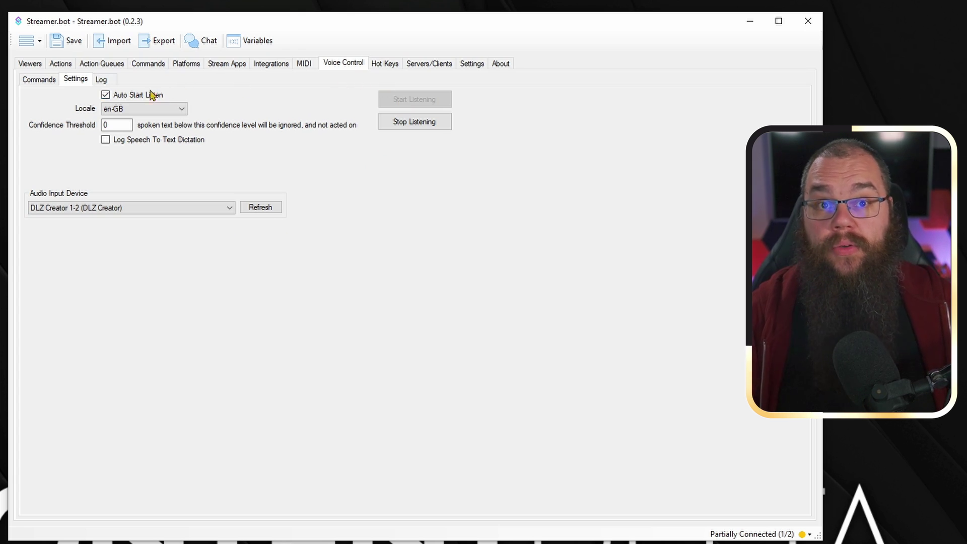
{"action": "left_click", "coordinate": [102, 80]}
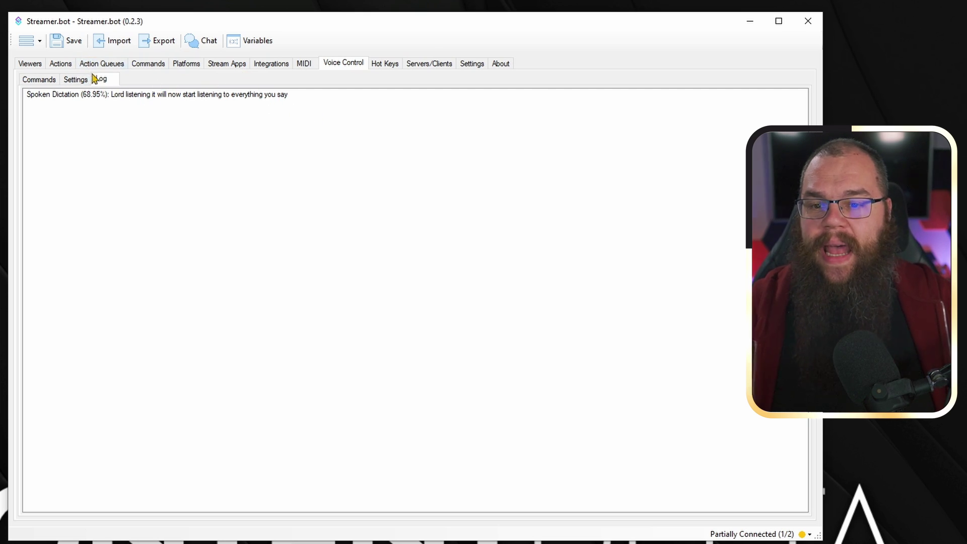
{"action": "left_click", "coordinate": [71, 83]}
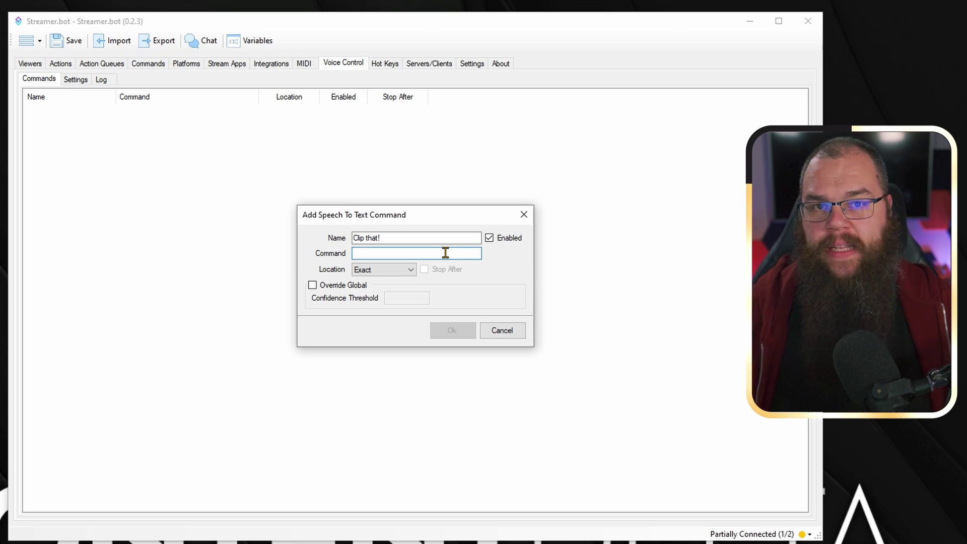
- Save the 'Clip that!' command with phrase 'Hey chat, Clip that!' and Exact location
{"action": "type", "text": "Hey chat, clipt hat!"}
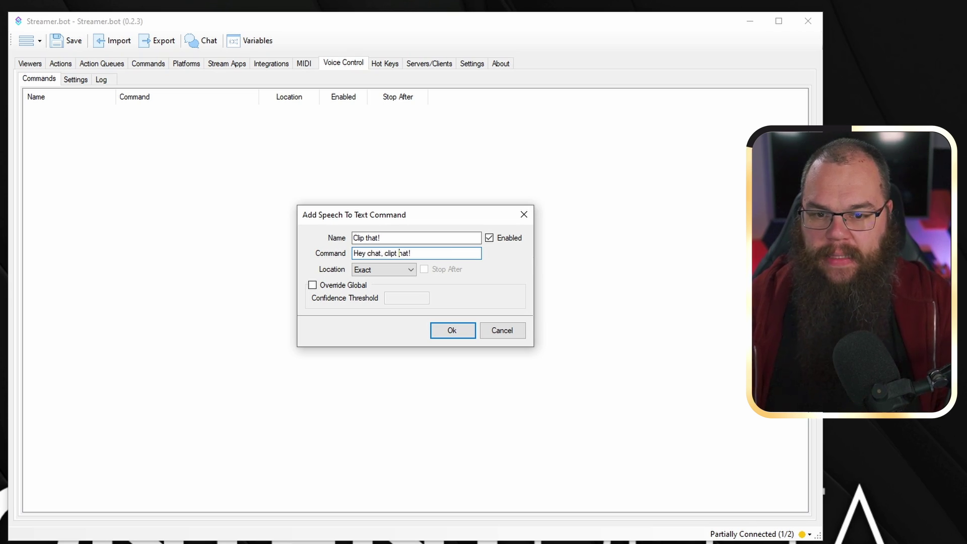
{"action": "left_click", "coordinate": [382, 271]}
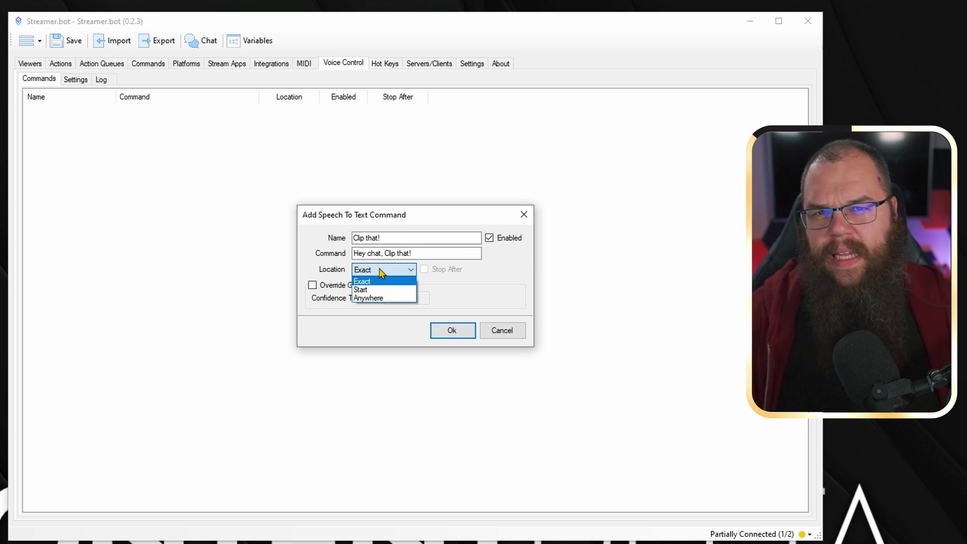
{"action": "left_click", "coordinate": [365, 271]}
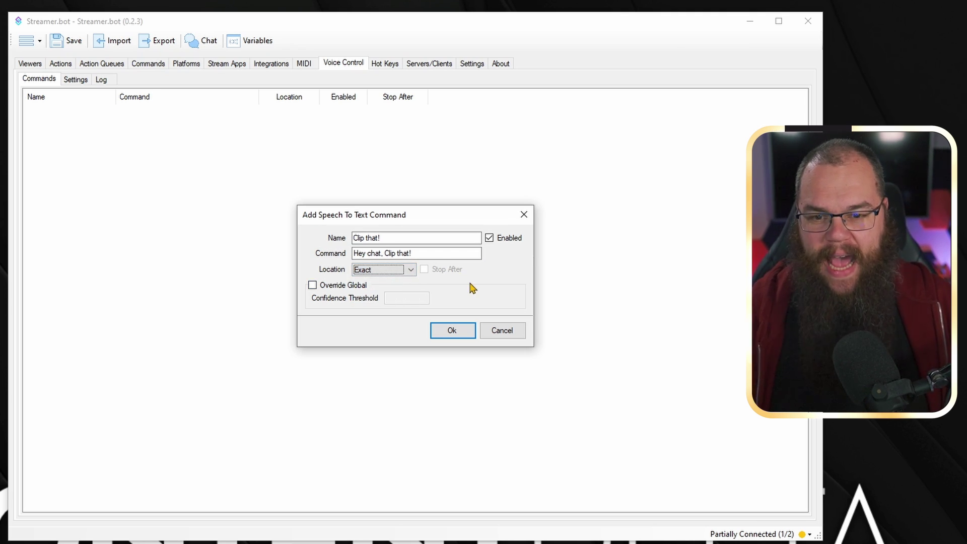
{"action": "left_click", "coordinate": [458, 331]}
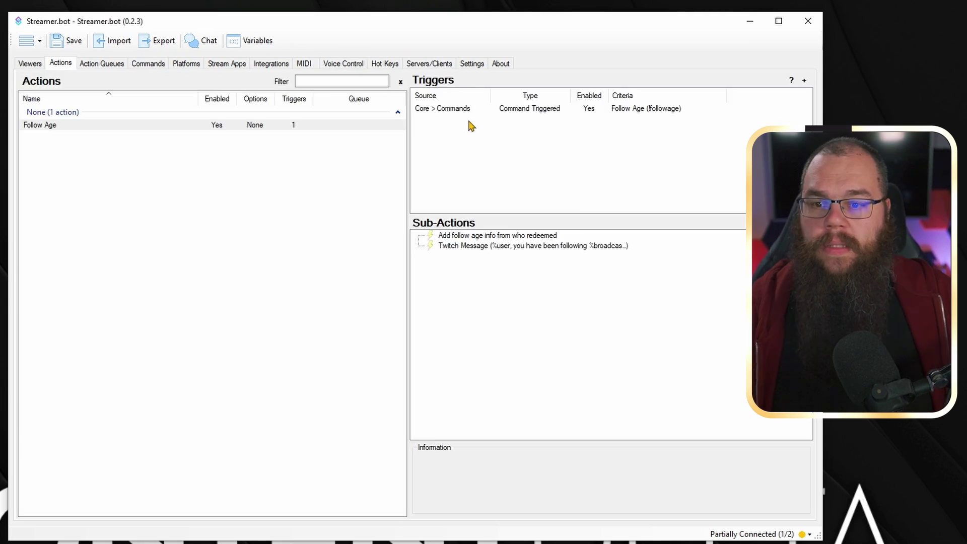
{"action": "right_click", "coordinate": [465, 129]}
- Browse the Core trigger submenus, then close the menu without adding a trigger
{"action": "mouse_move", "coordinate": [520, 236]}
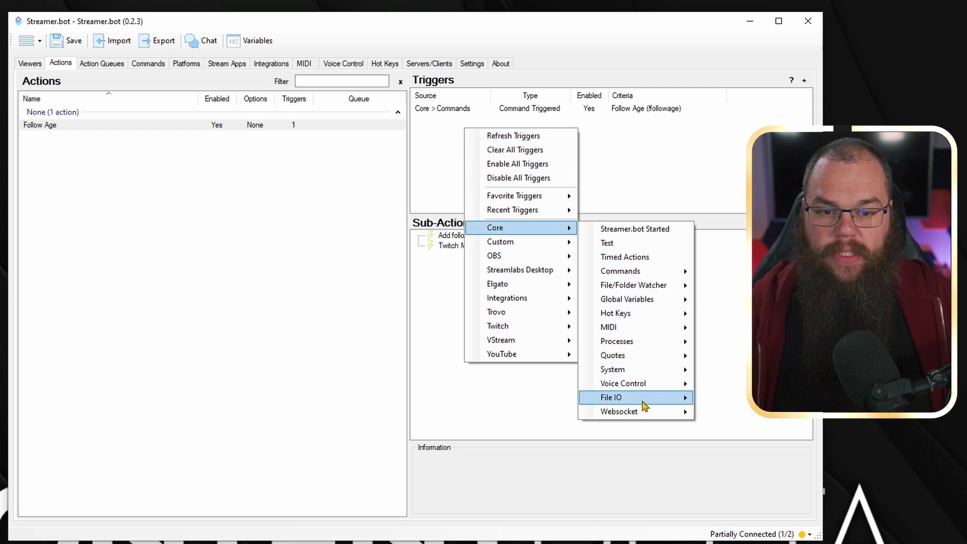
{"action": "mouse_move", "coordinate": [641, 286]}
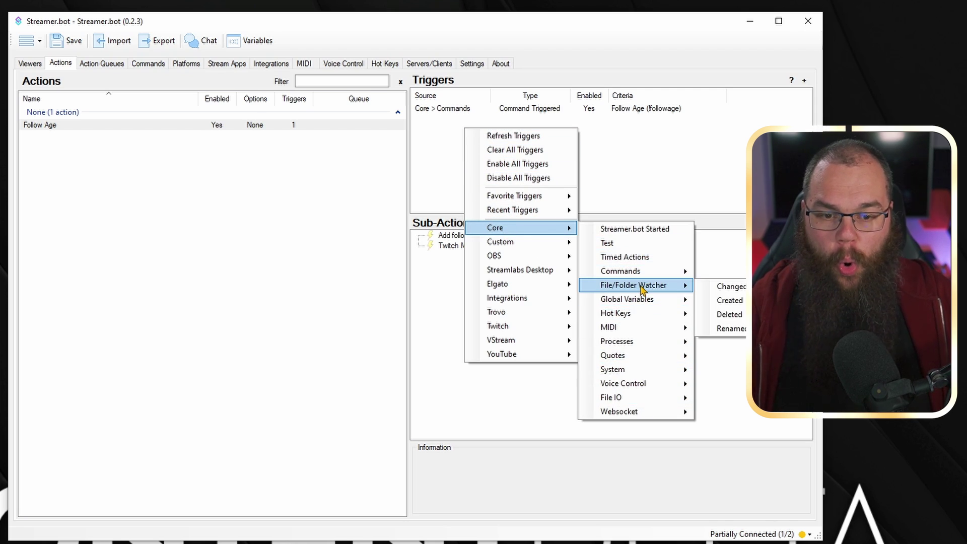
{"action": "left_click", "coordinate": [656, 157]}
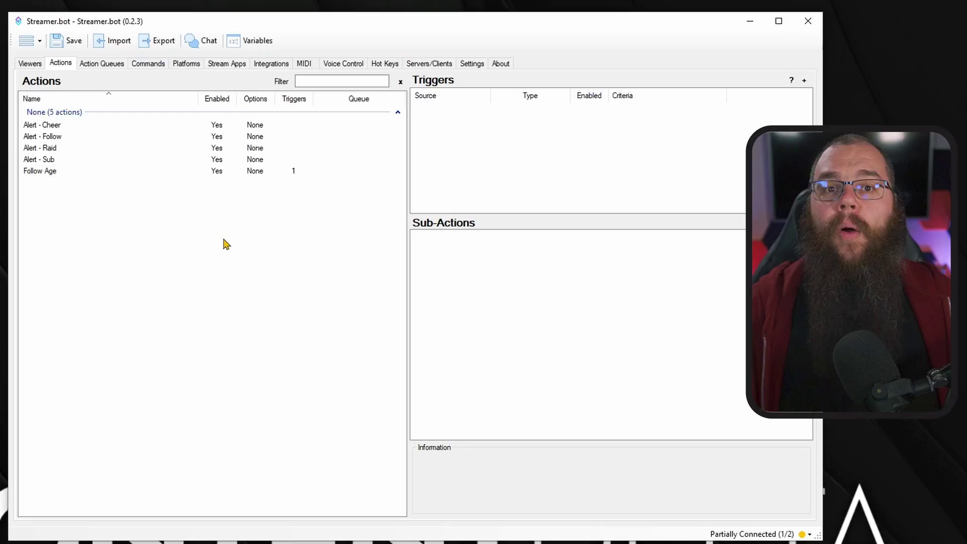
- Create a blocking action queue named 'Alerts'
{"action": "left_click", "coordinate": [99, 64]}
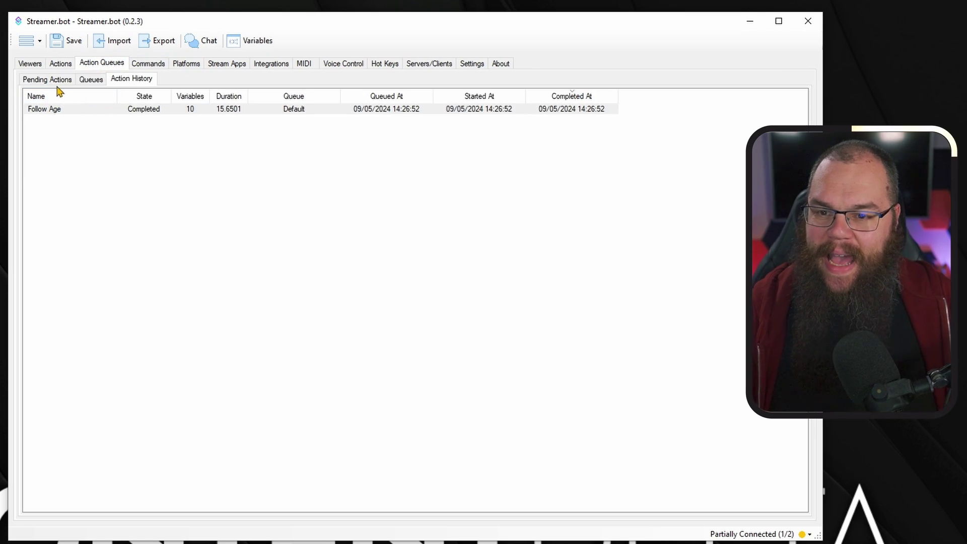
{"action": "left_click", "coordinate": [85, 81]}
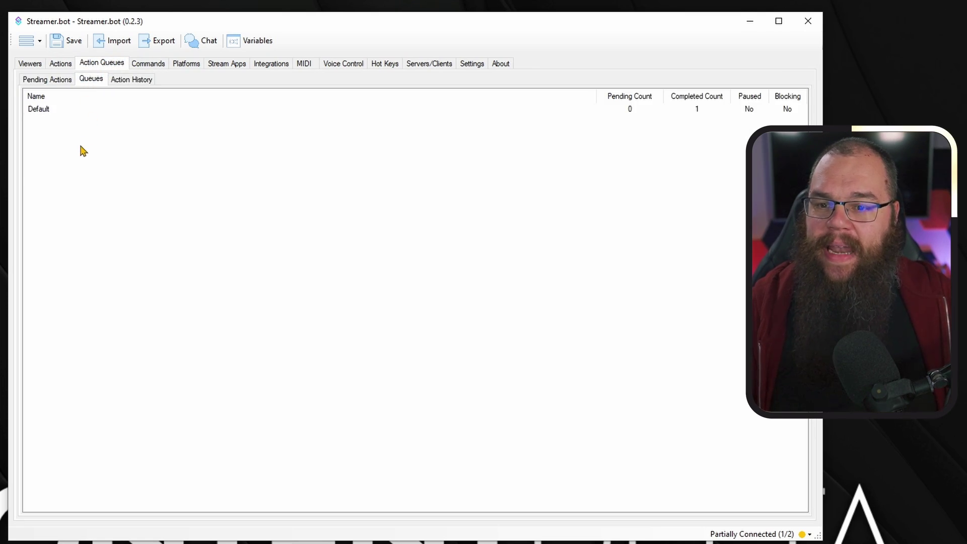
{"action": "right_click", "coordinate": [80, 146]}
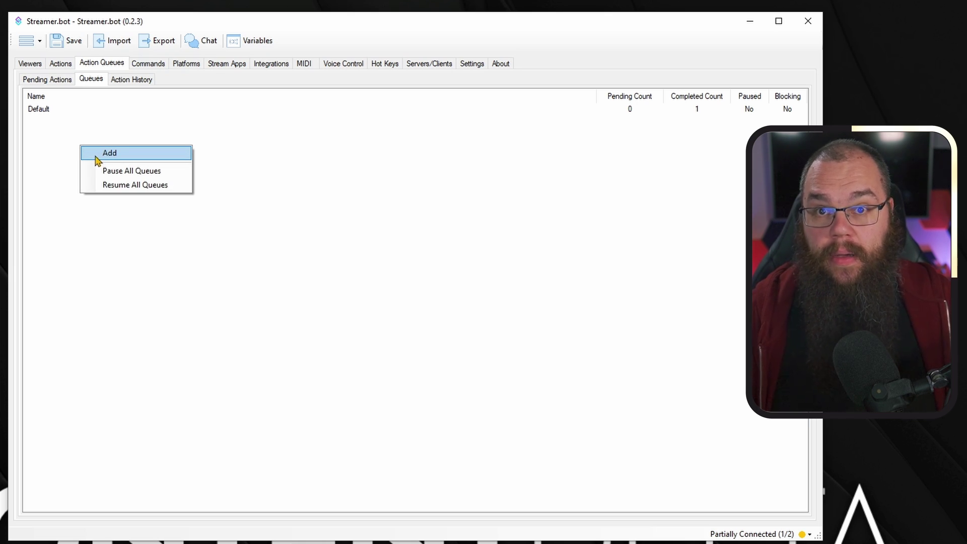
{"action": "left_click", "coordinate": [98, 153]}
{"action": "left_click", "coordinate": [371, 262]}
{"action": "type", "text": "Alerts"}
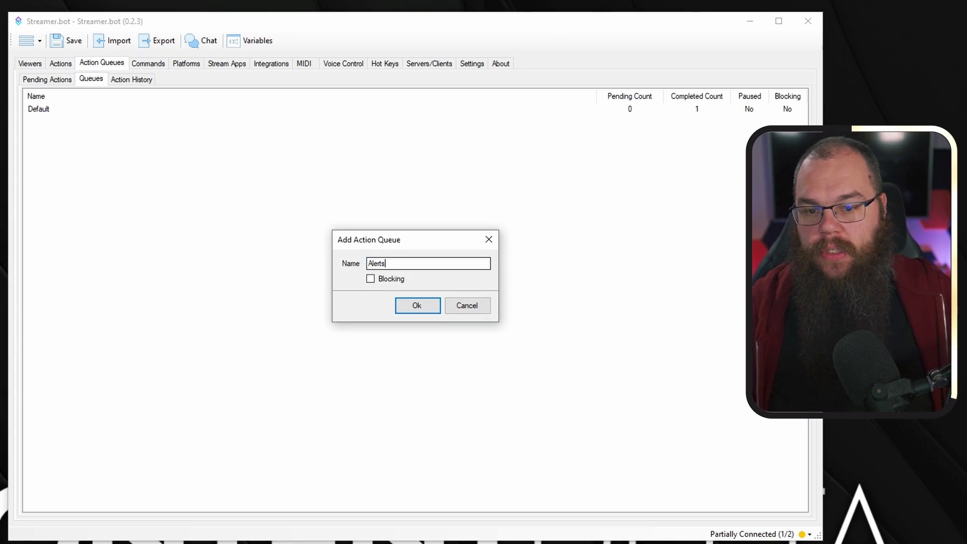
{"action": "left_click", "coordinate": [371, 279]}
{"action": "left_click", "coordinate": [403, 306]}
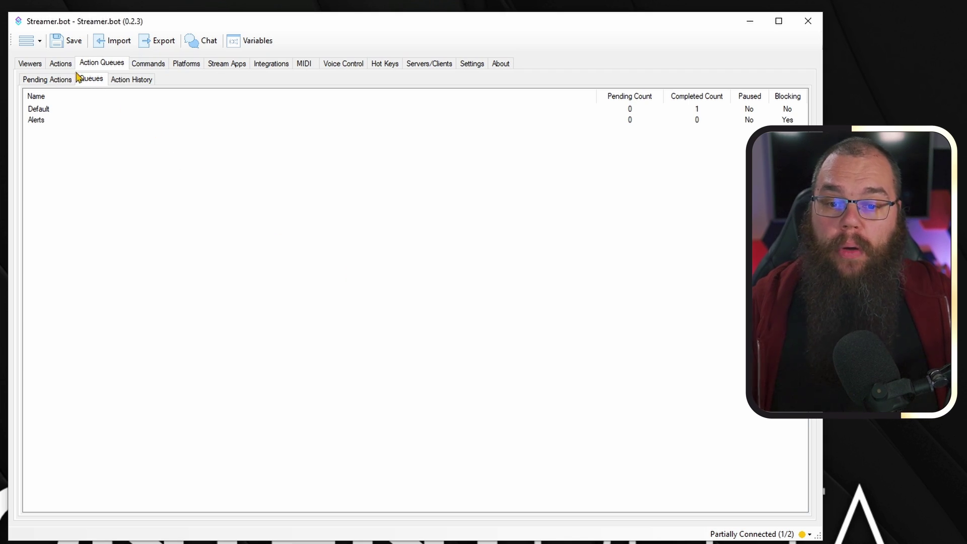
- Assign Alert - Cheer and Alert - Follow to the Alerts queue
{"action": "left_click", "coordinate": [62, 64]}
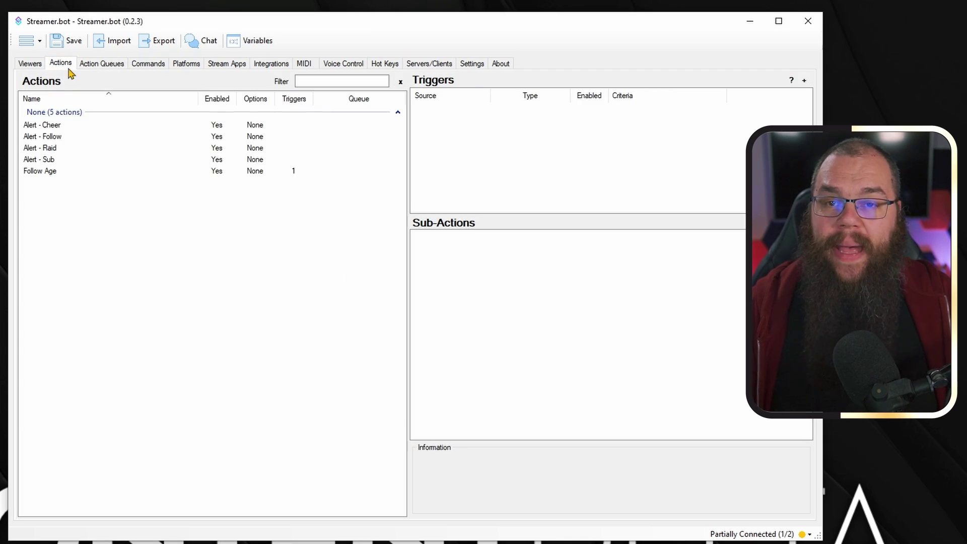
{"action": "double_click", "coordinate": [185, 126]}
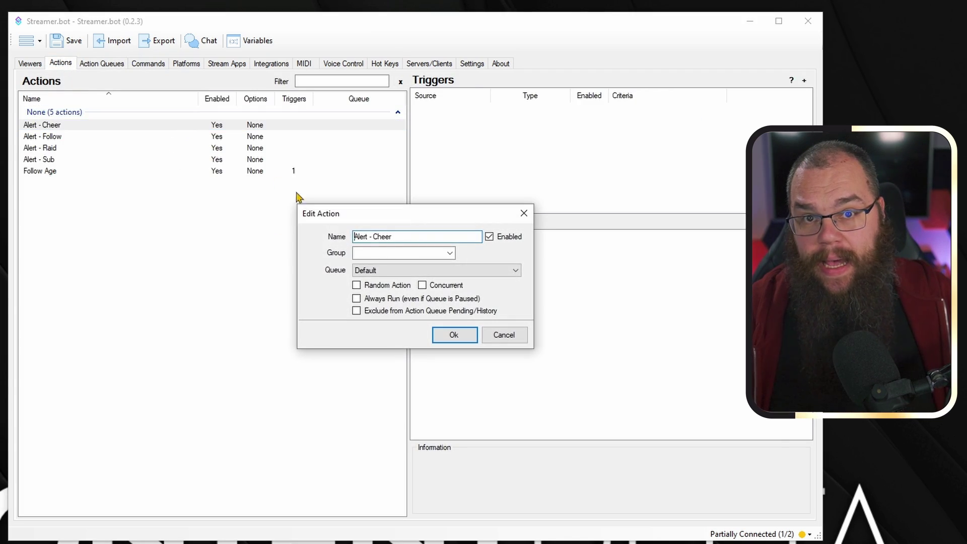
{"action": "left_click", "coordinate": [423, 272]}
{"action": "left_click", "coordinate": [422, 293]}
{"action": "left_click", "coordinate": [452, 335]}
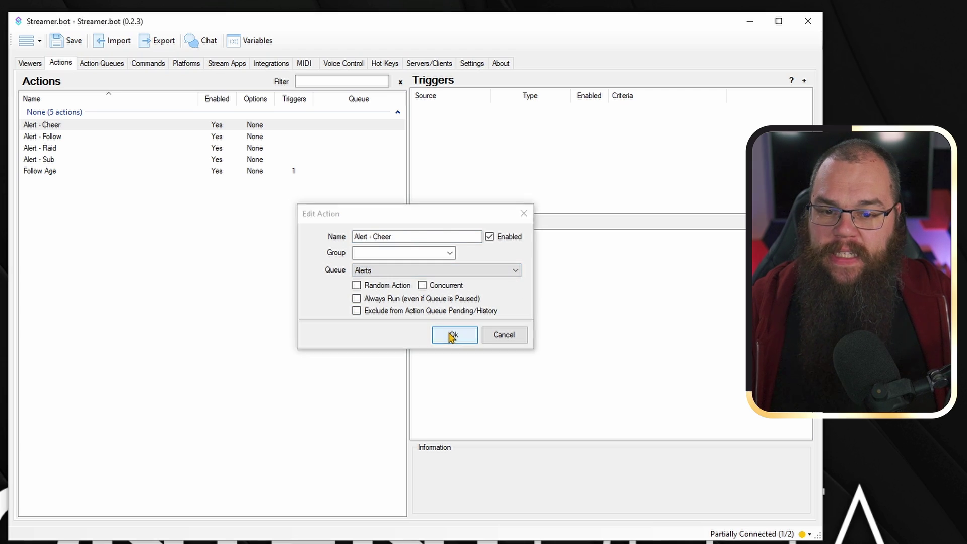
{"action": "double_click", "coordinate": [322, 137]}
{"action": "left_click", "coordinate": [401, 291]}
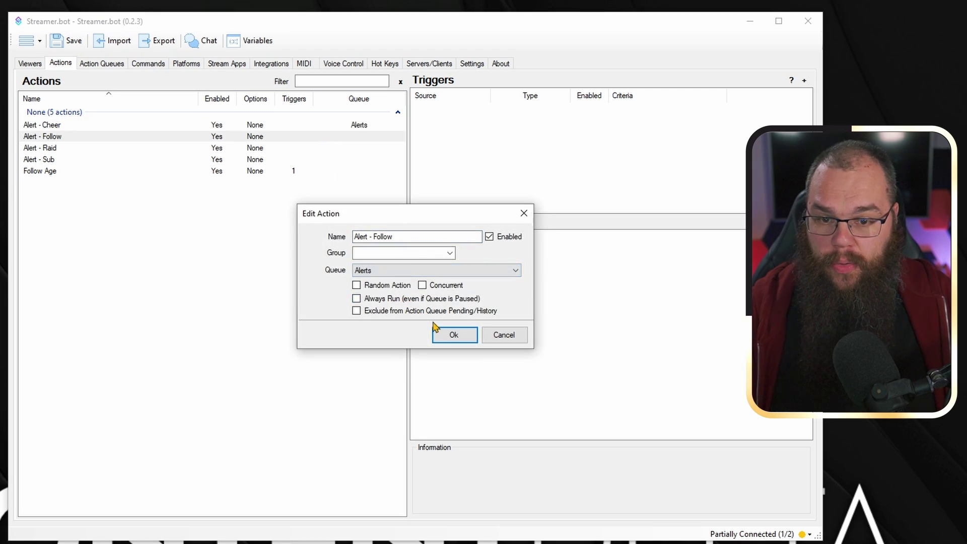
{"action": "left_click", "coordinate": [437, 334]}
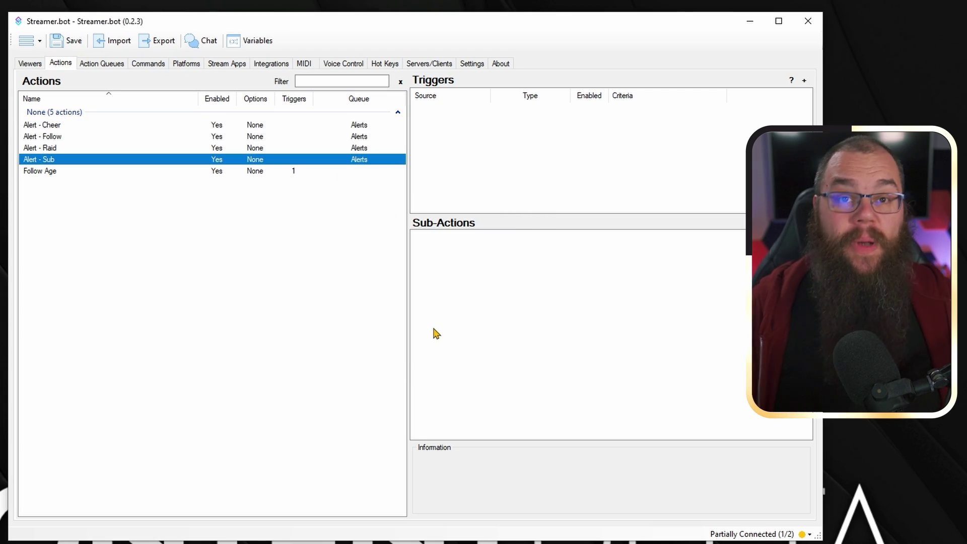